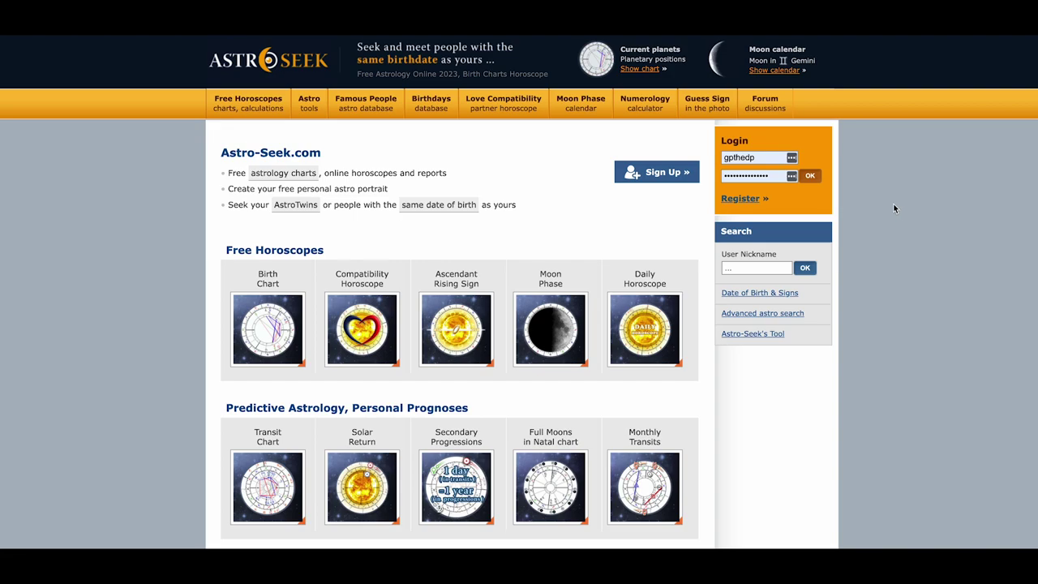
- Log in and open My public profile, keeping the gender set to Female
click(811, 177)
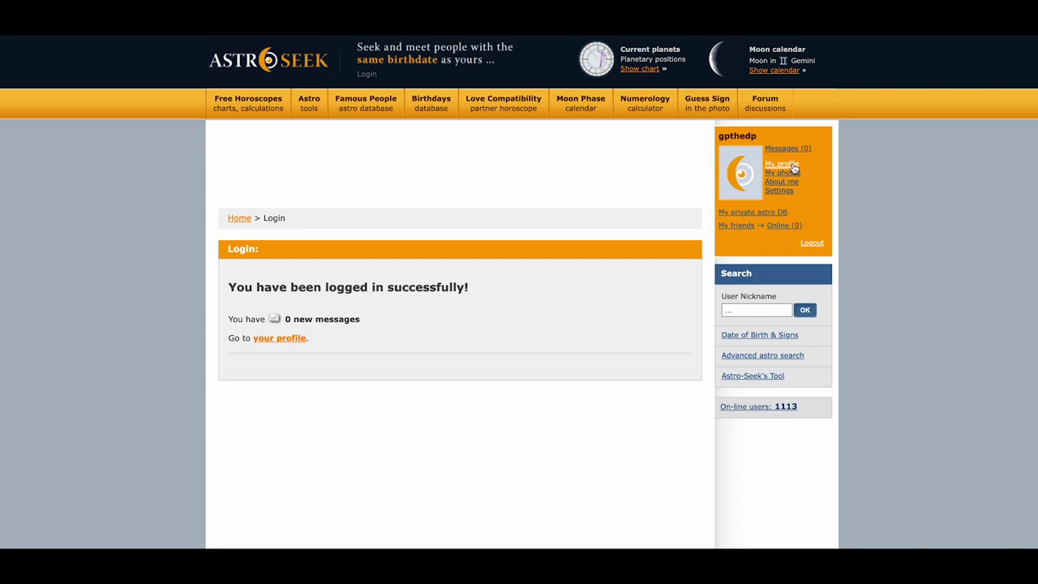
click(793, 167)
scroll(591, 264, down, 3)
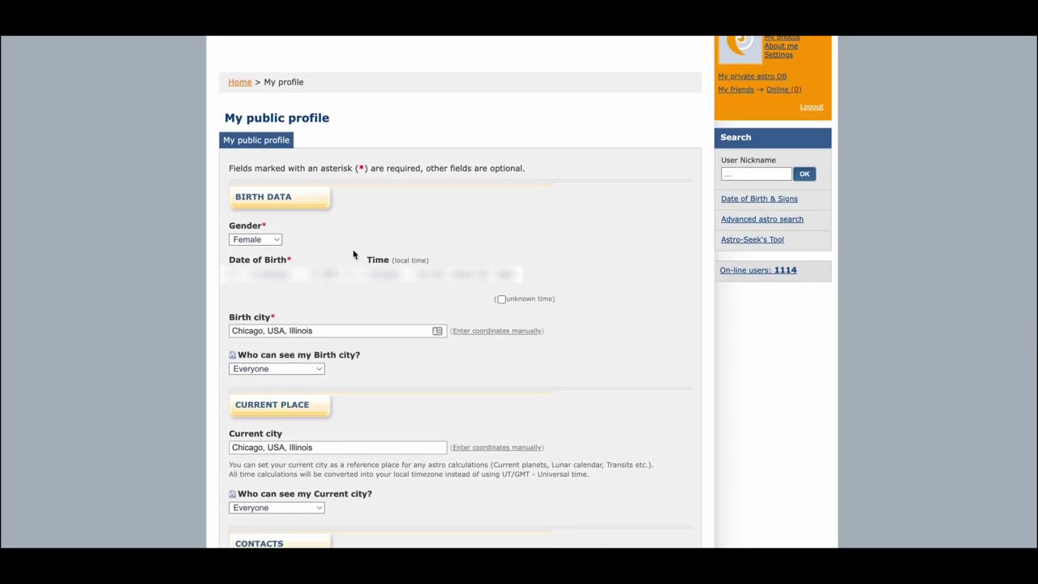
click(274, 240)
click(272, 240)
scroll(433, 300, down, 1)
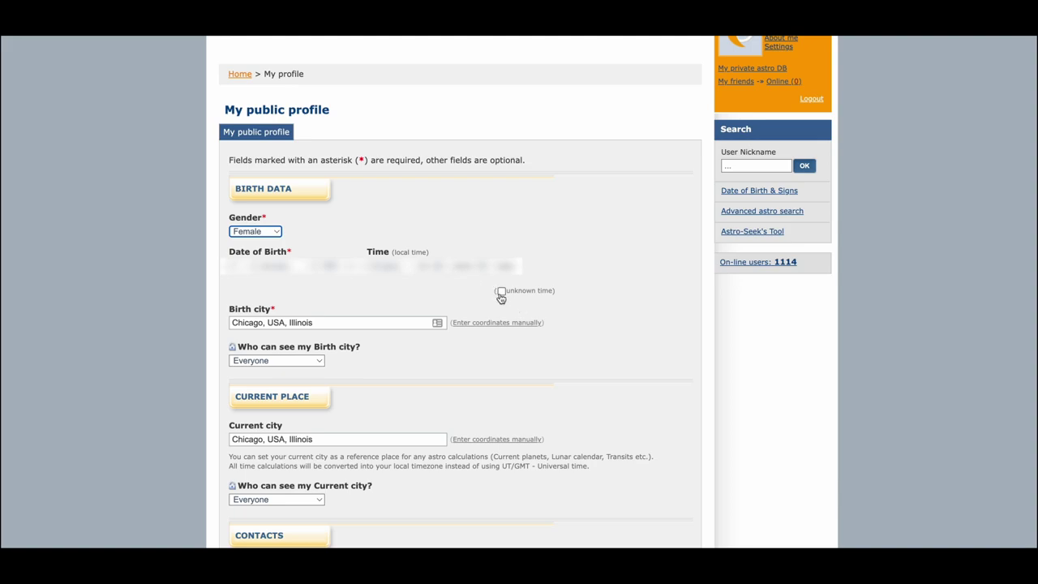
click(354, 347)
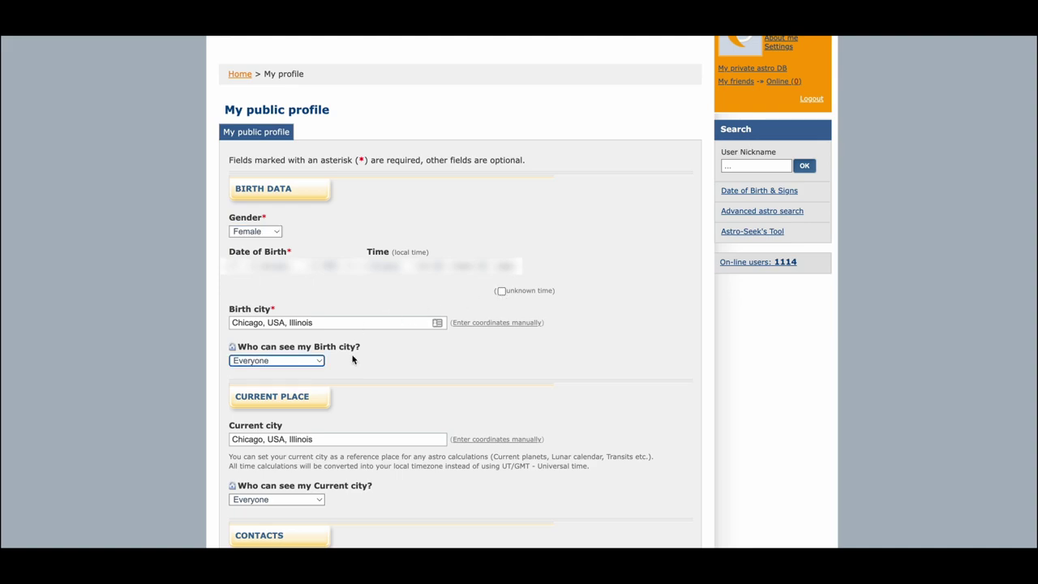
scroll(352, 359, down, 3)
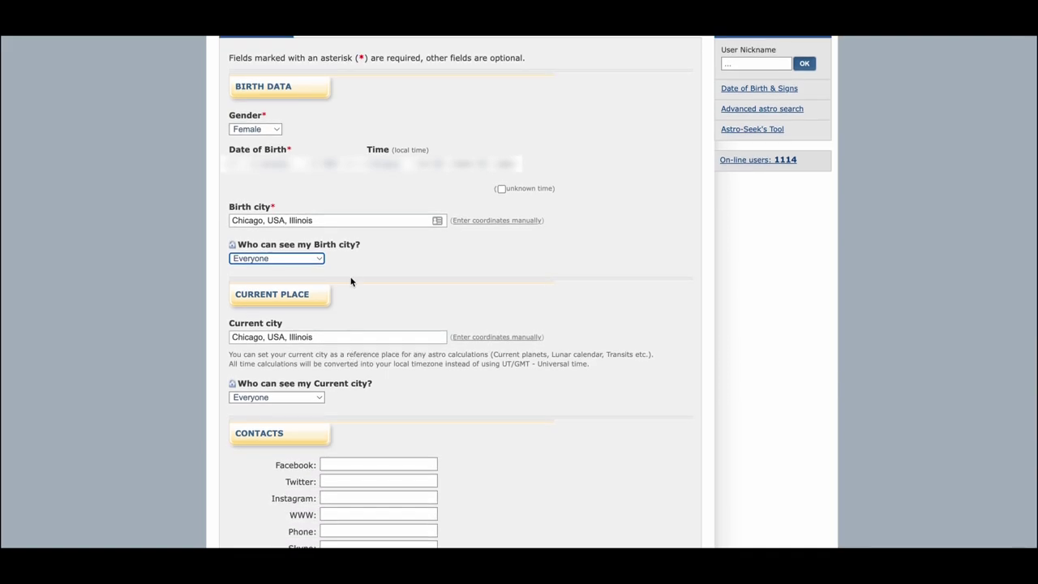
scroll(360, 270, down, 1)
scroll(359, 269, down, 1)
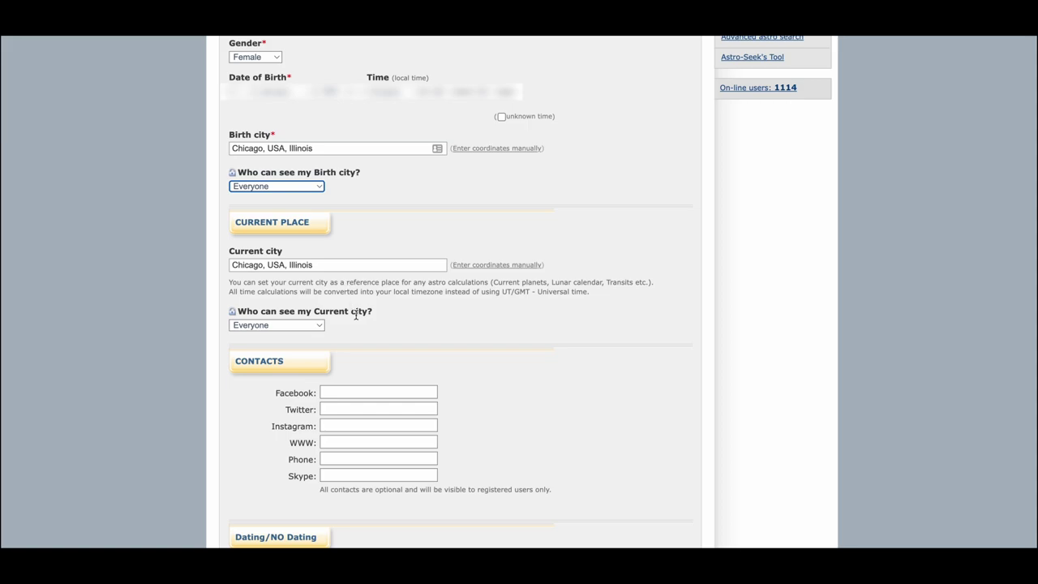
scroll(355, 312, down, 4)
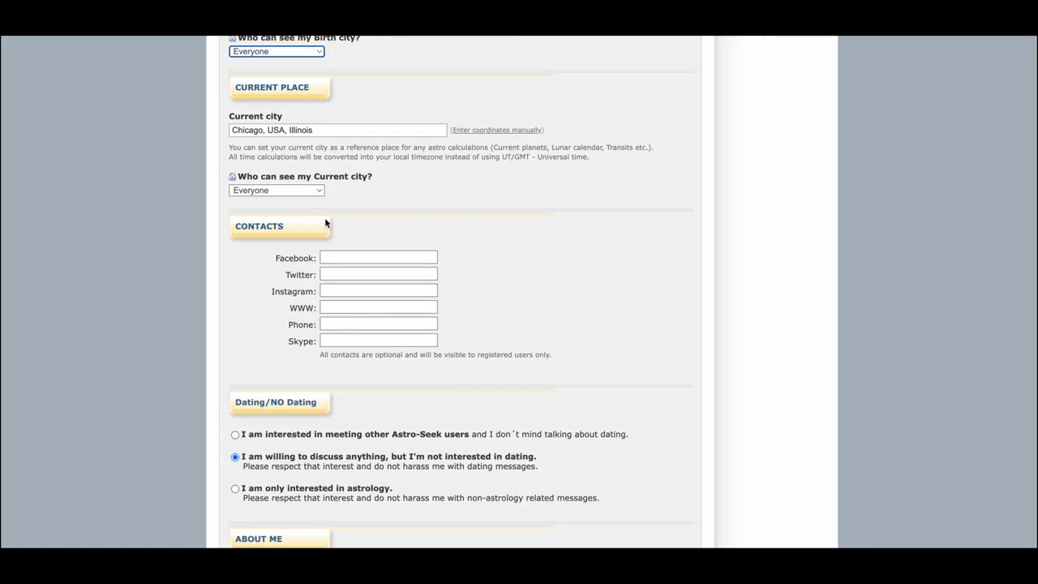
scroll(368, 303, down, 3)
scroll(365, 323, down, 8)
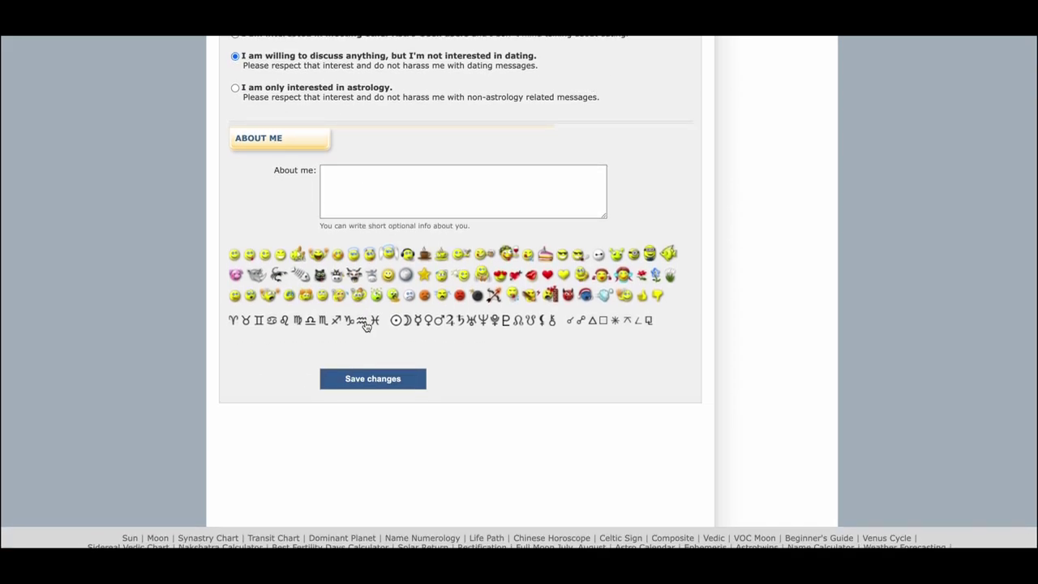
scroll(365, 322, up, 6)
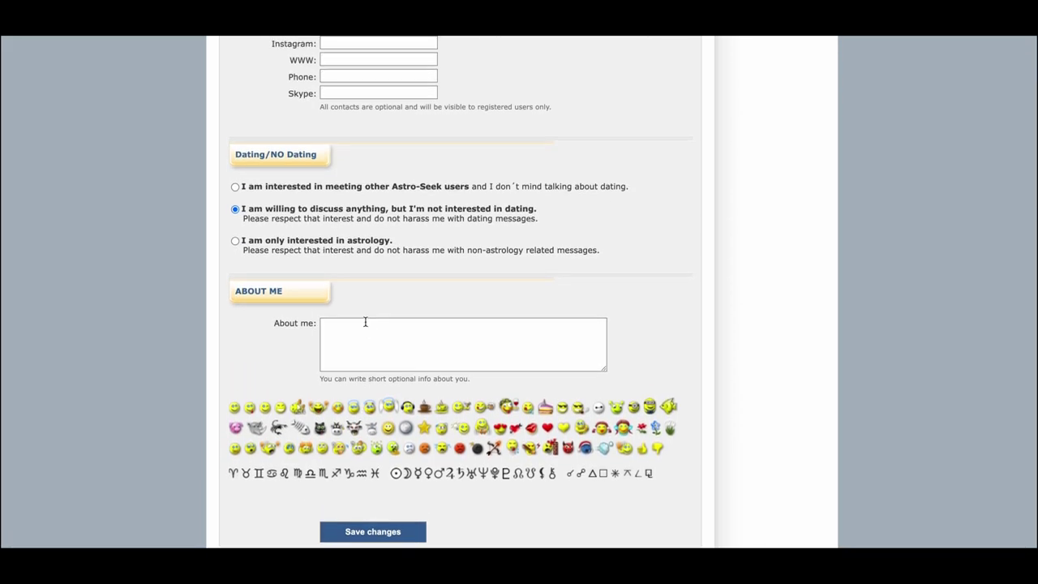
scroll(297, 218, up, 1)
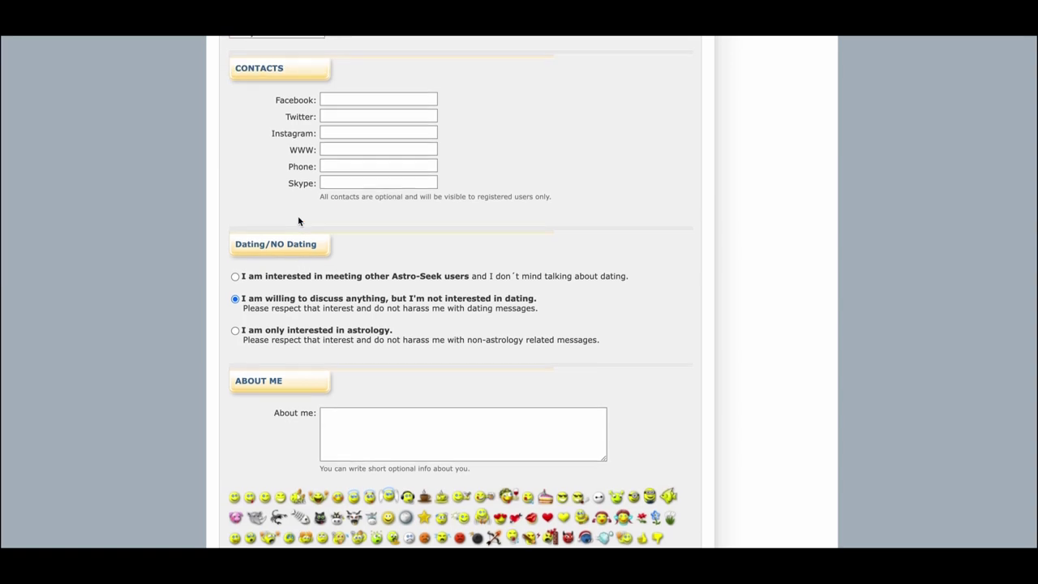
scroll(298, 221, down, 3)
scroll(297, 220, up, 3)
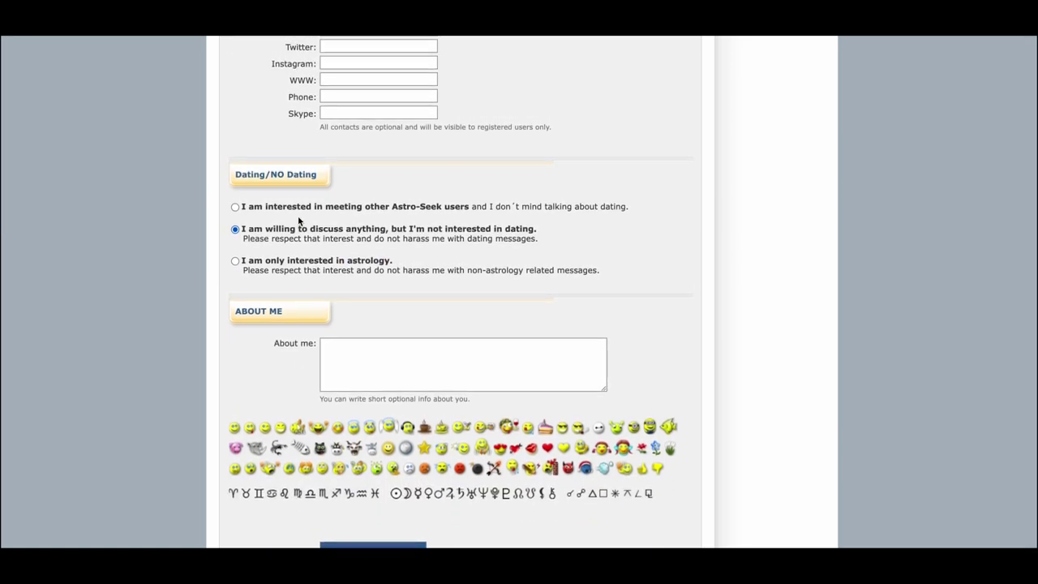
scroll(298, 216, up, 12)
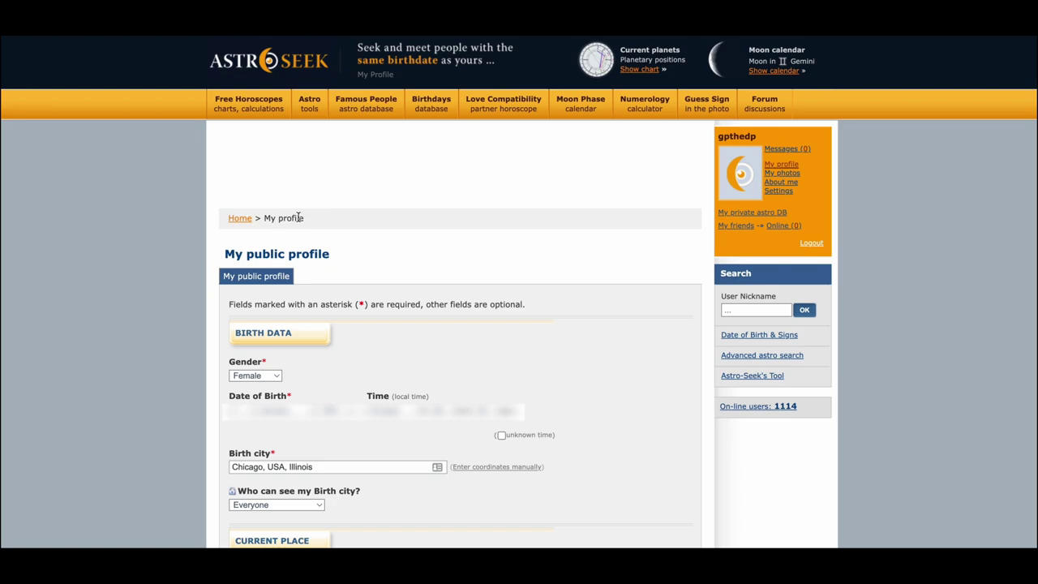
- Save the public profile changes, then return to the profile form from the confirmation
scroll(298, 218, down, 1)
scroll(298, 217, up, 1)
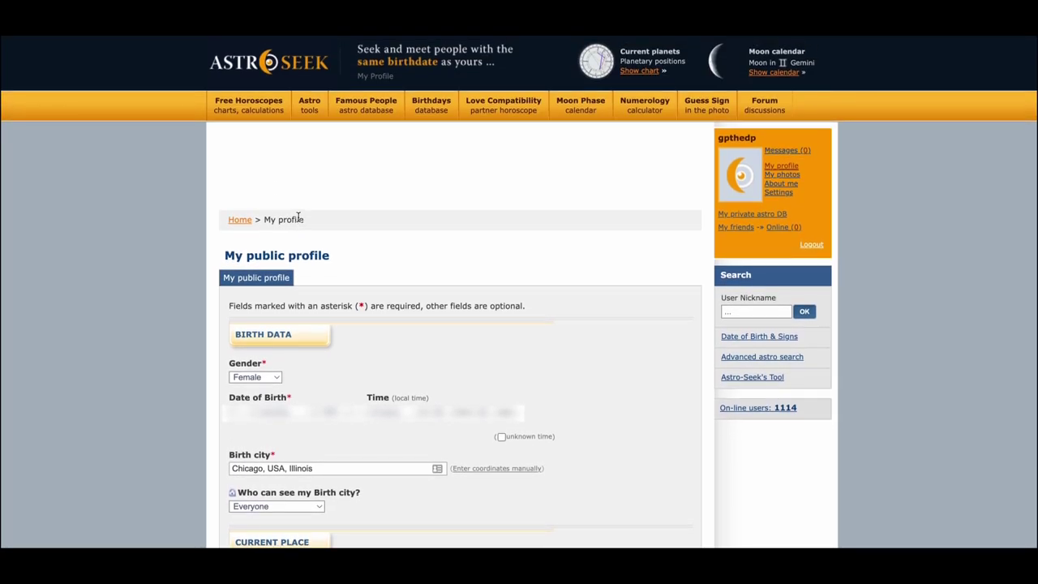
scroll(299, 217, down, 2)
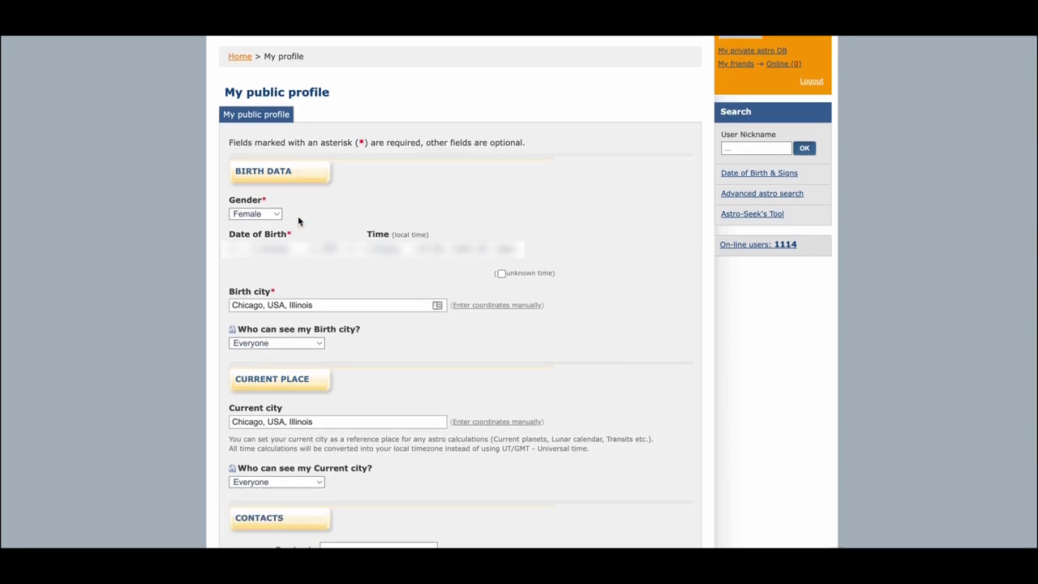
scroll(312, 227, down, 9)
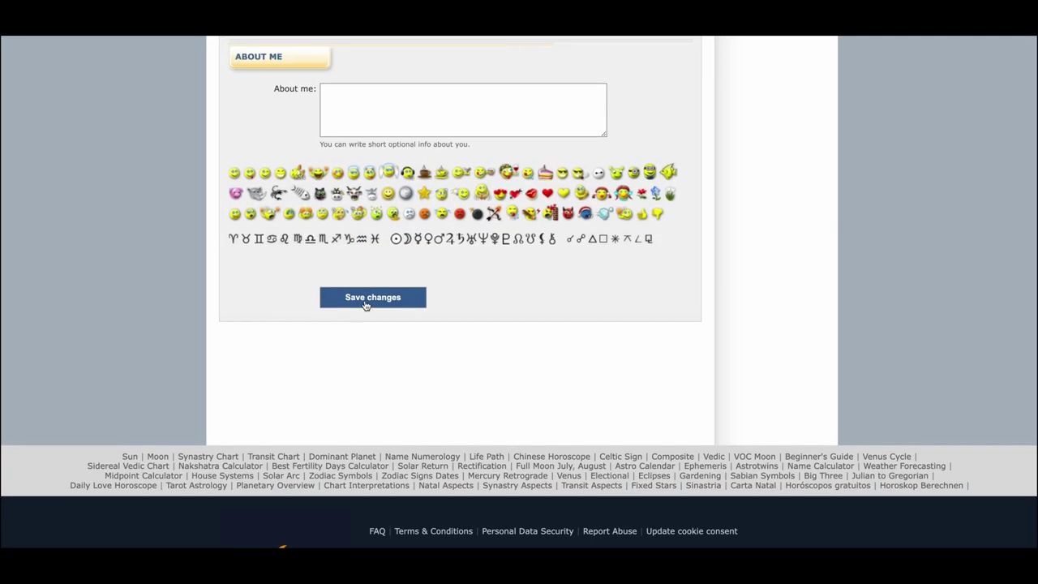
click(365, 298)
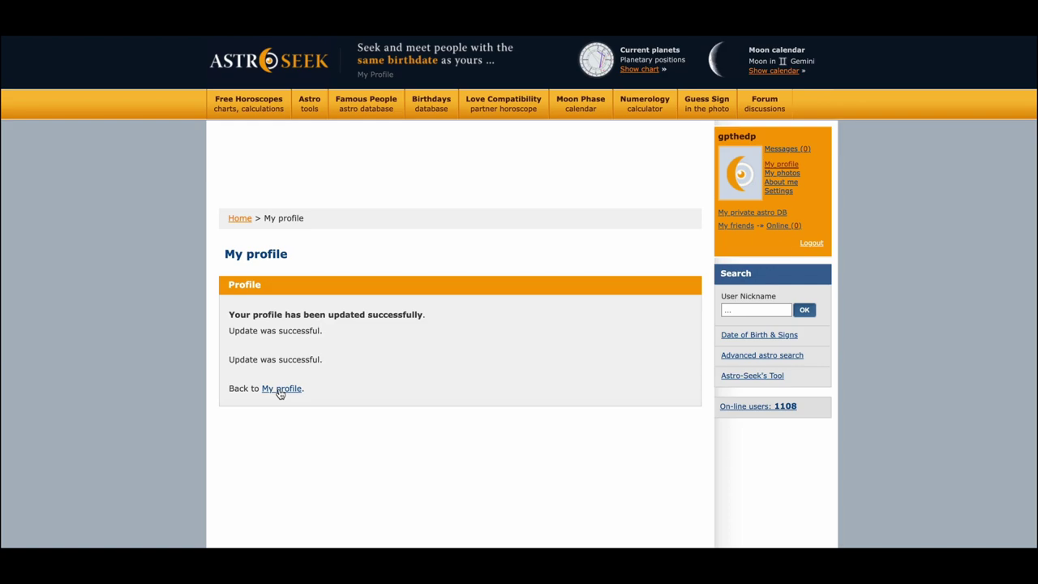
click(280, 388)
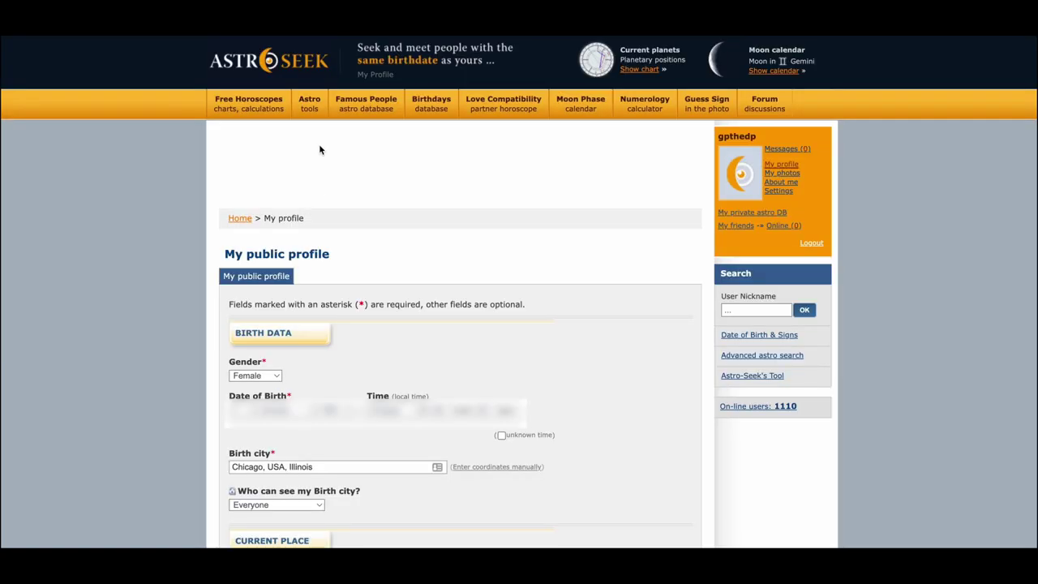
- Open the Birth Natal Chart calculator from Free Horoscopes and calculate the Chicago chart
mouse_move(283, 116)
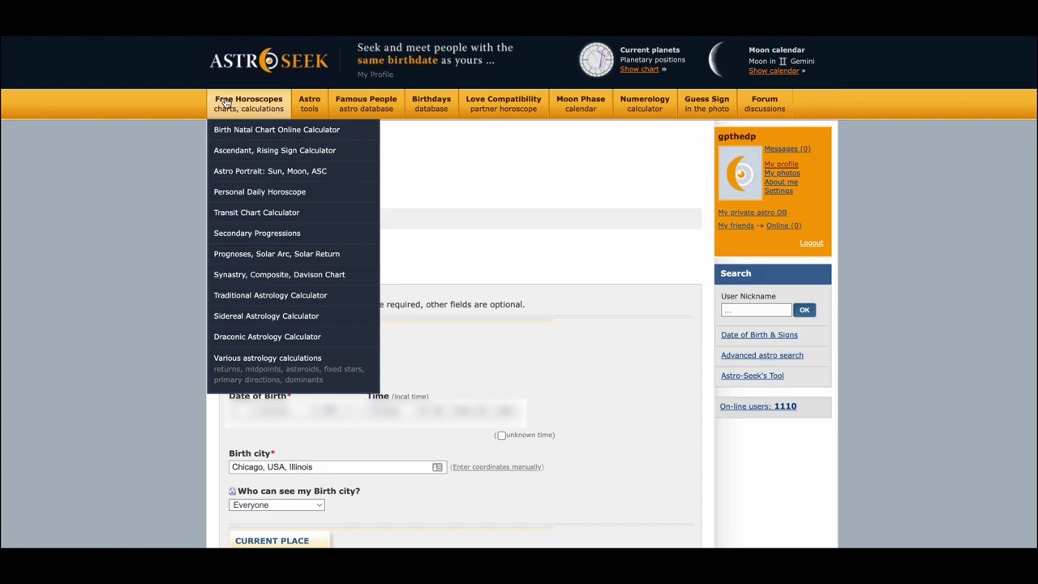
click(247, 137)
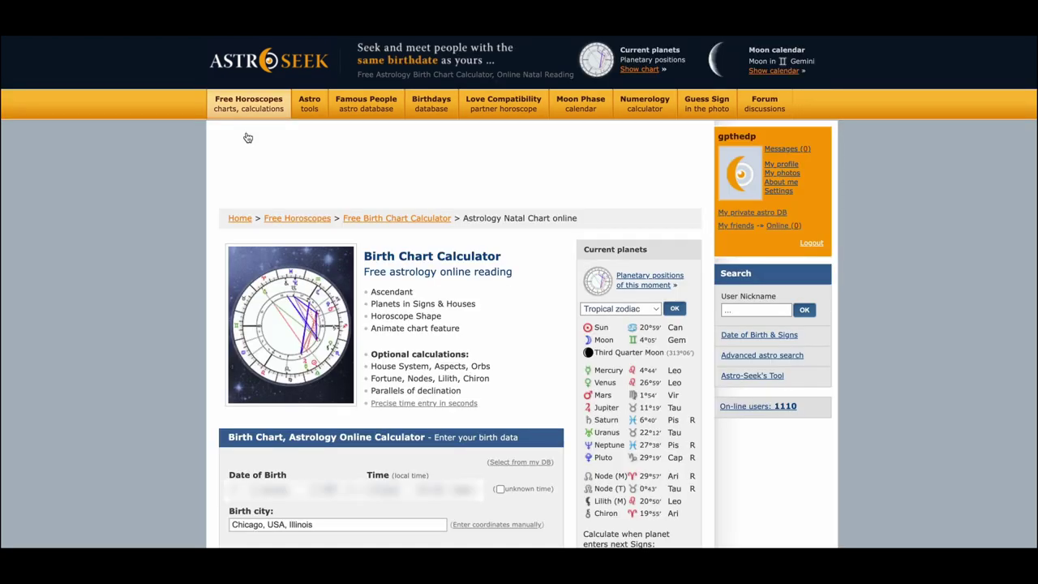
scroll(392, 372, down, 1)
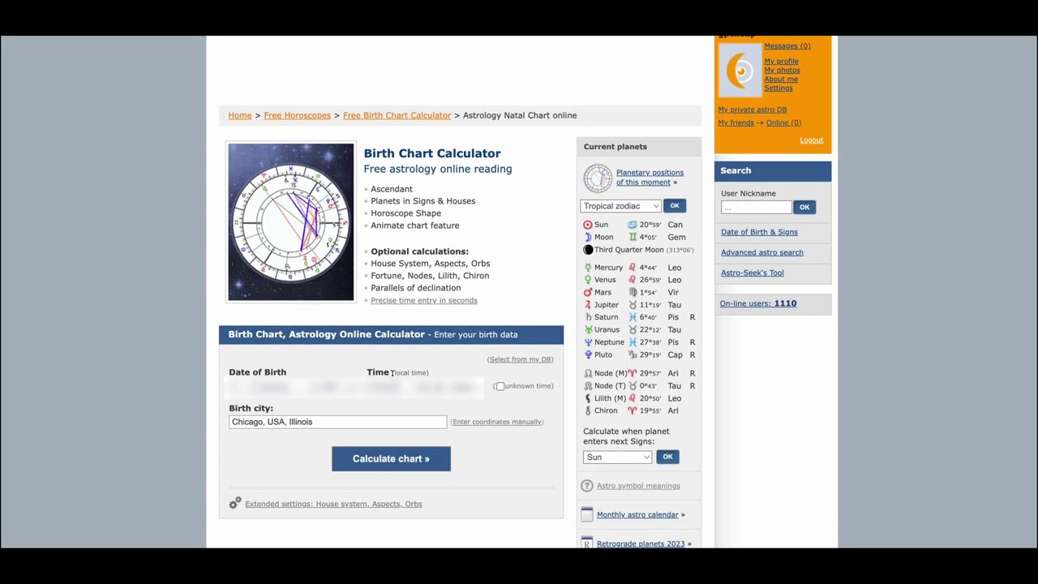
scroll(393, 372, down, 1)
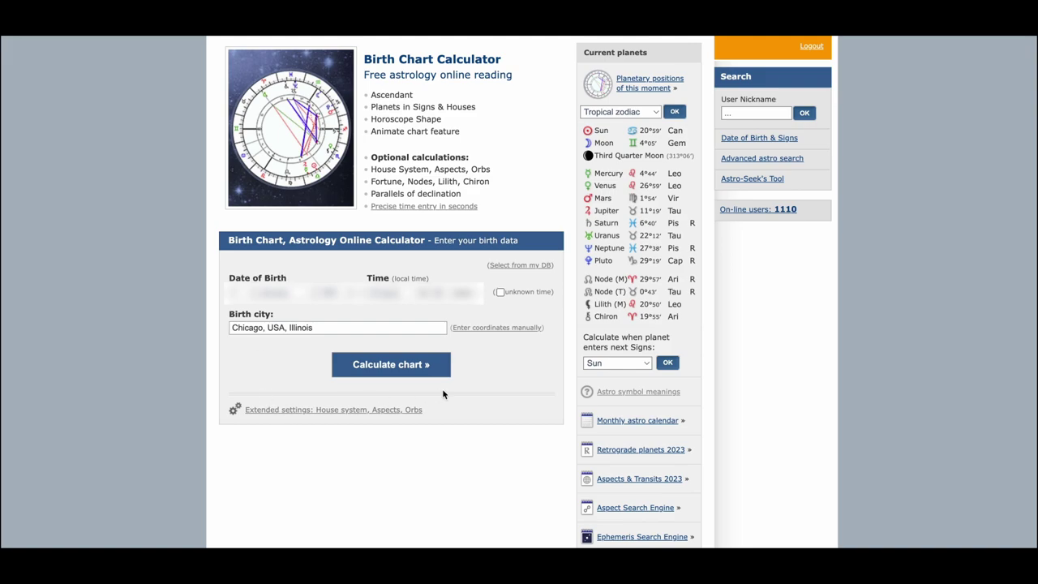
scroll(443, 394, up, 1)
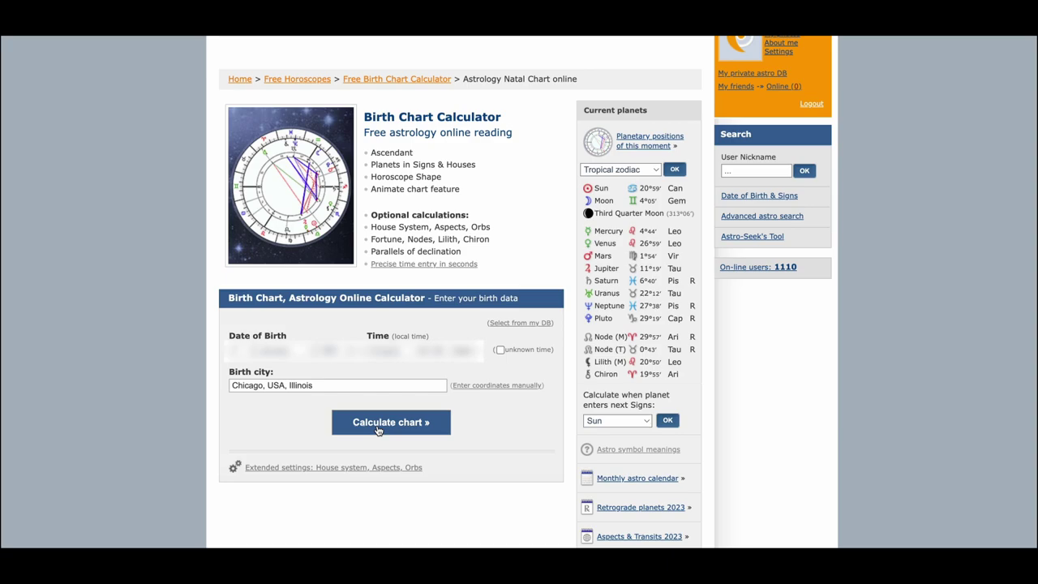
click(391, 421)
- Scroll through the Chicago natal wheel, planet positions and Placidus house cusps
scroll(377, 430, down, 2)
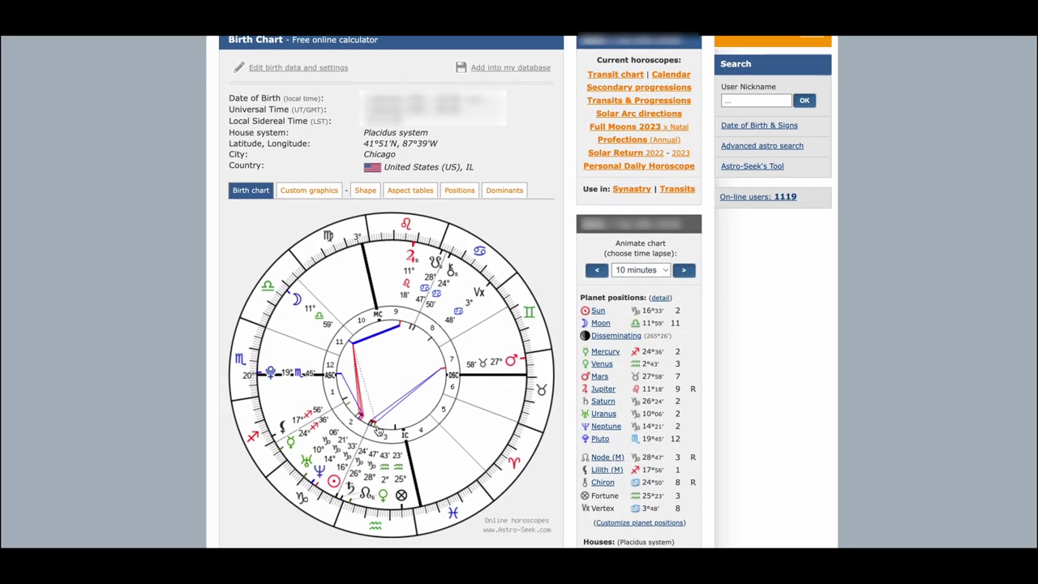
scroll(378, 430, up, 1)
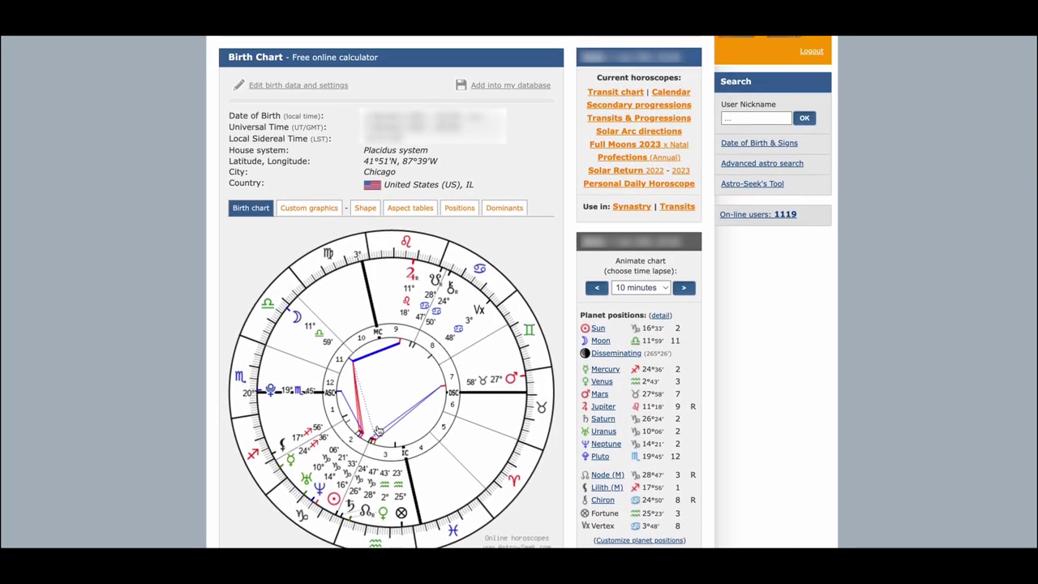
scroll(378, 430, down, 3)
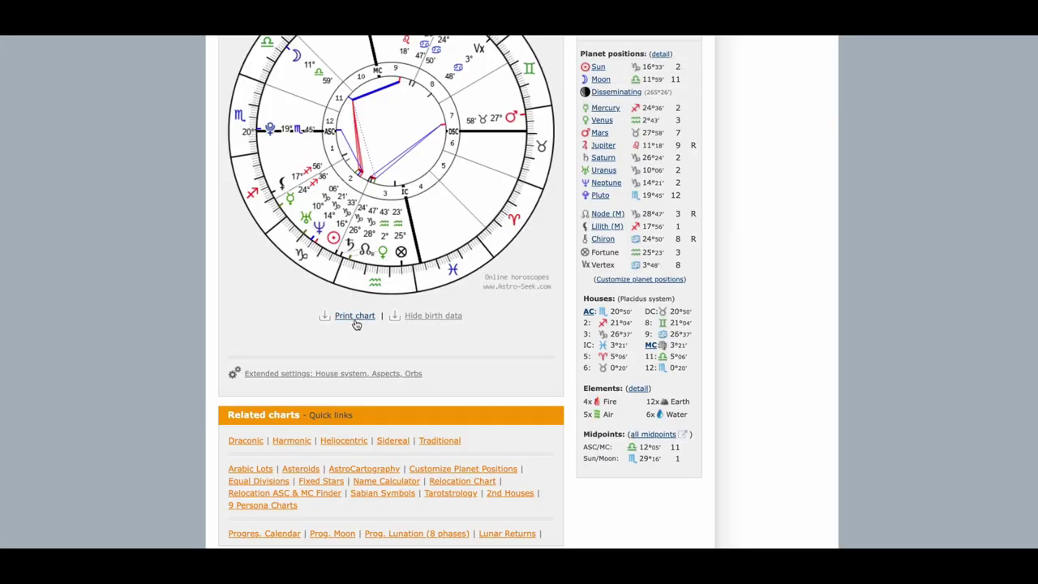
scroll(357, 325, up, 1)
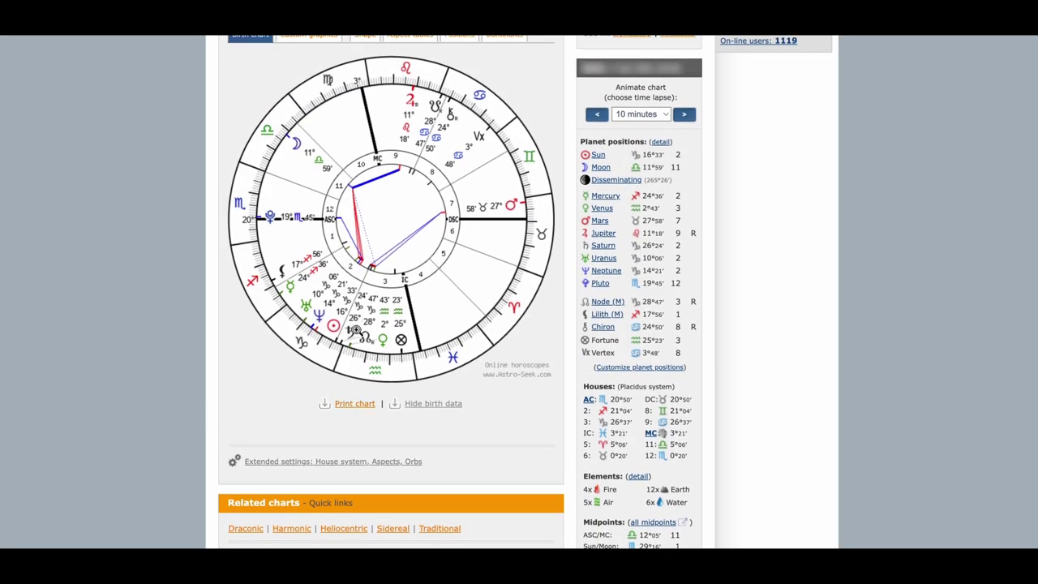